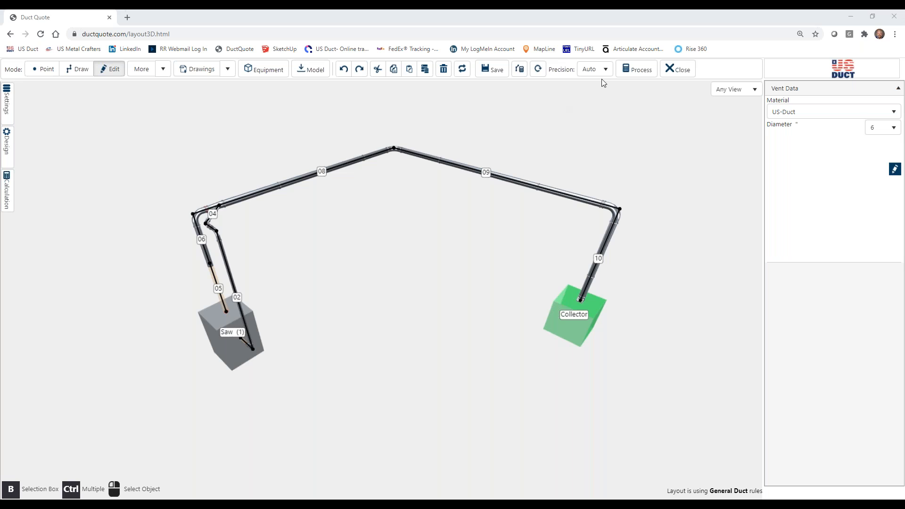
- Process the duct layout into a bill of materials and open it for editing
click(634, 71)
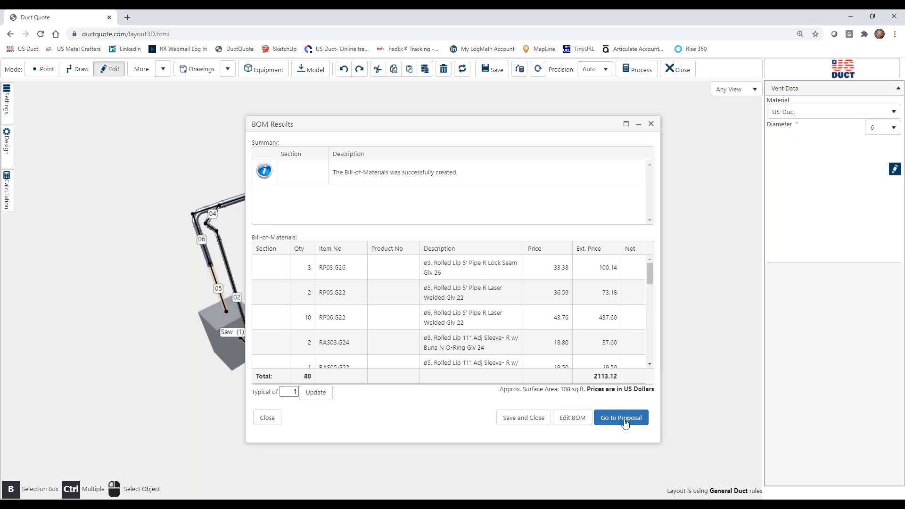
click(573, 418)
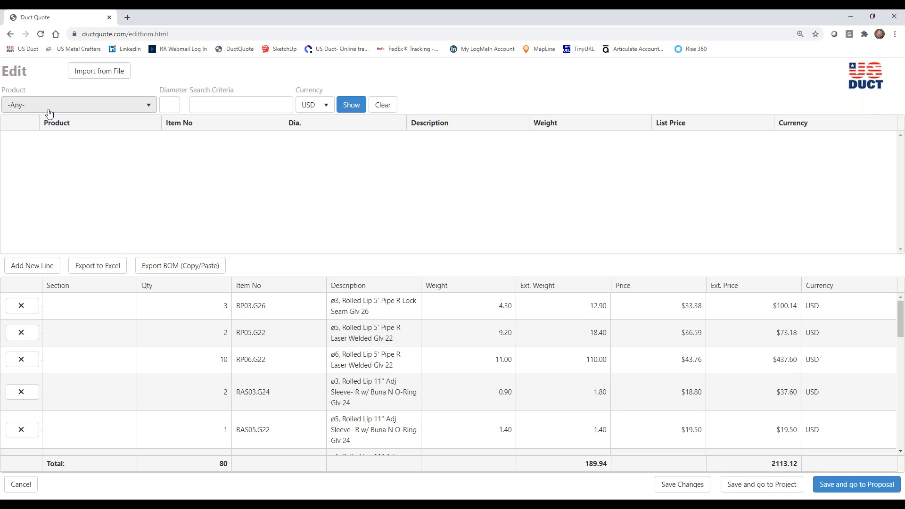
- Search the US-Duct product catalogue for "hose" items with a diameter of 3
click(146, 106)
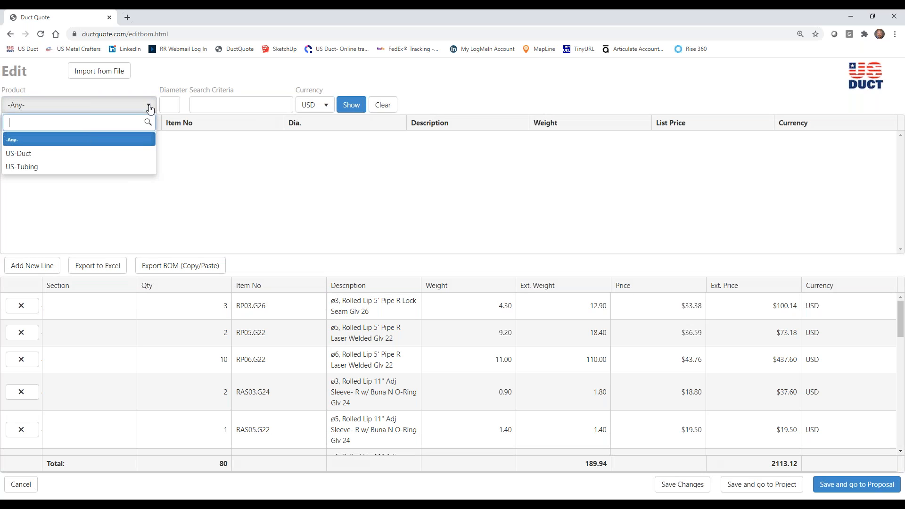
click(36, 158)
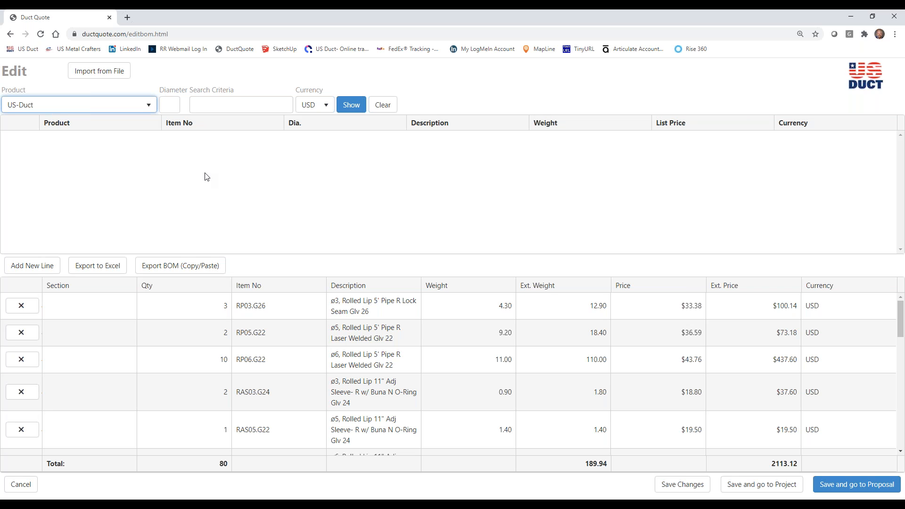
click(177, 104)
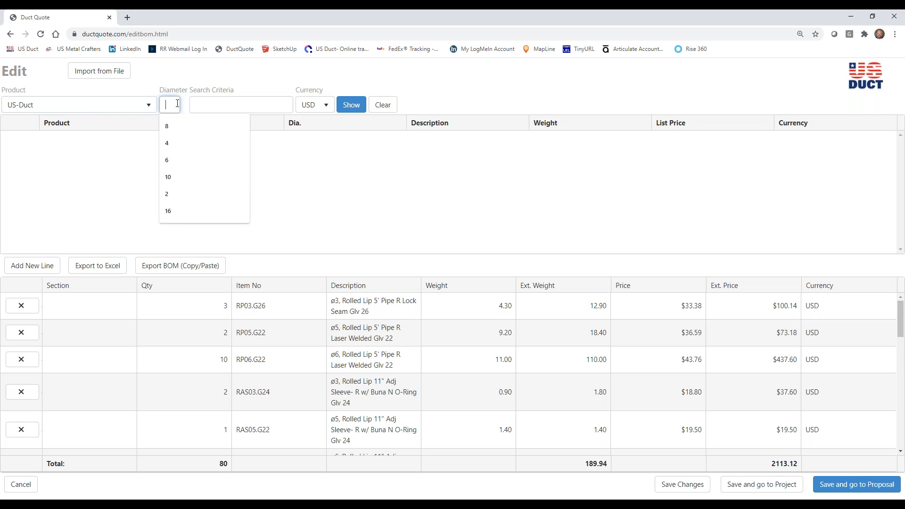
click(272, 105)
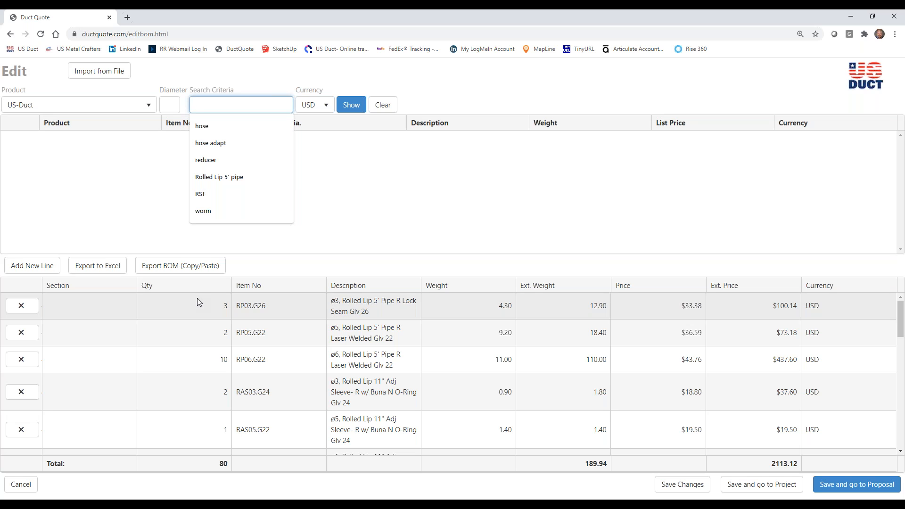
click(368, 180)
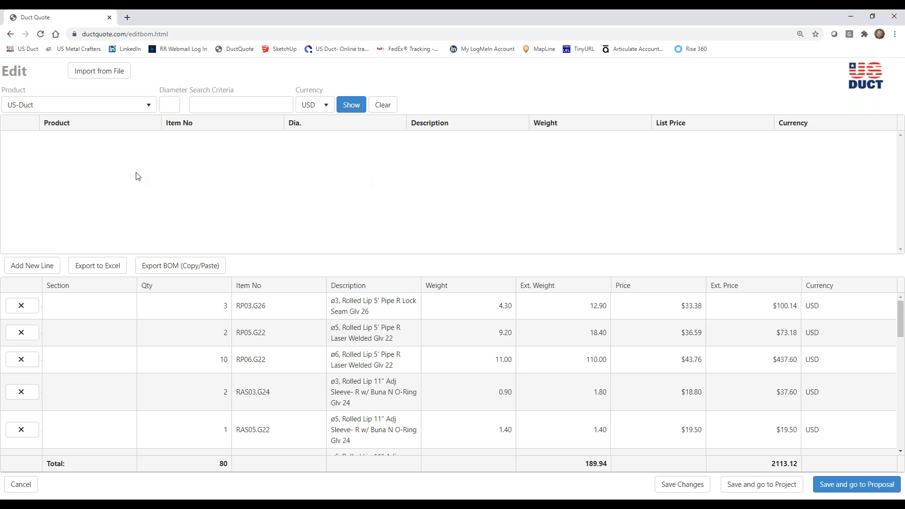
click(169, 105)
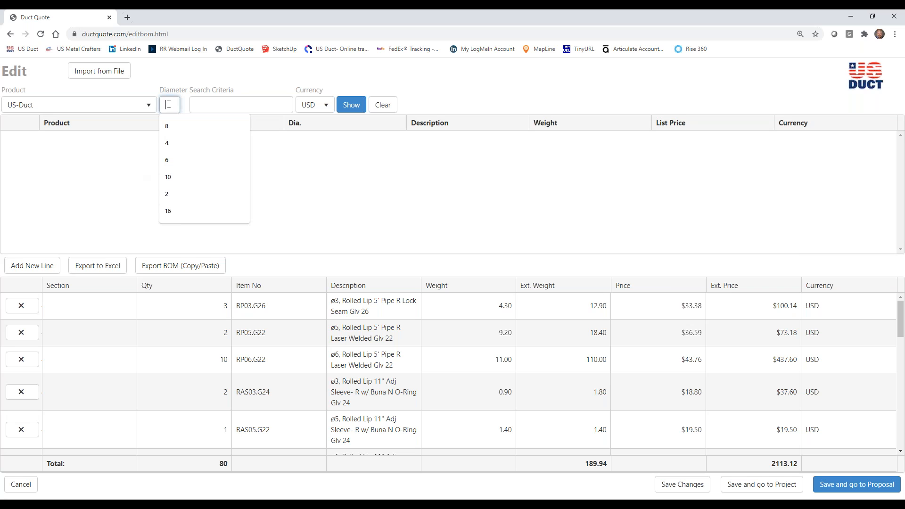
text(3)
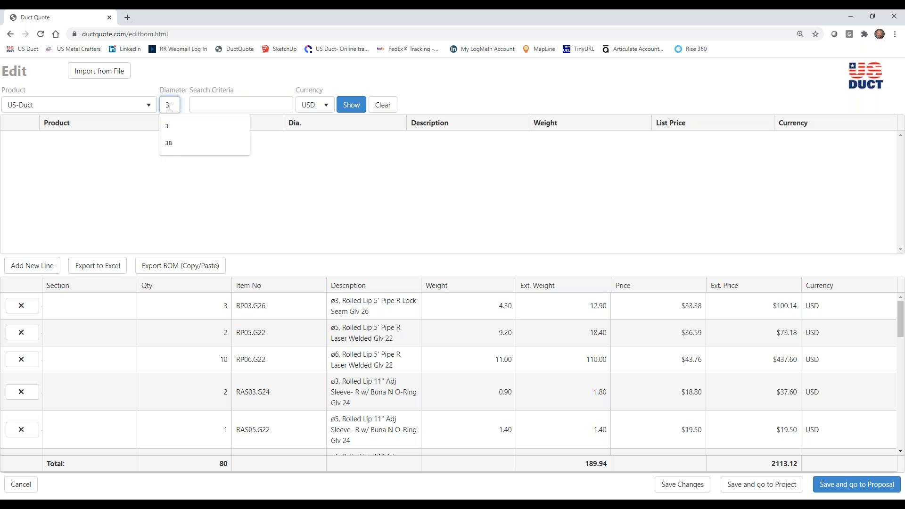
click(221, 105)
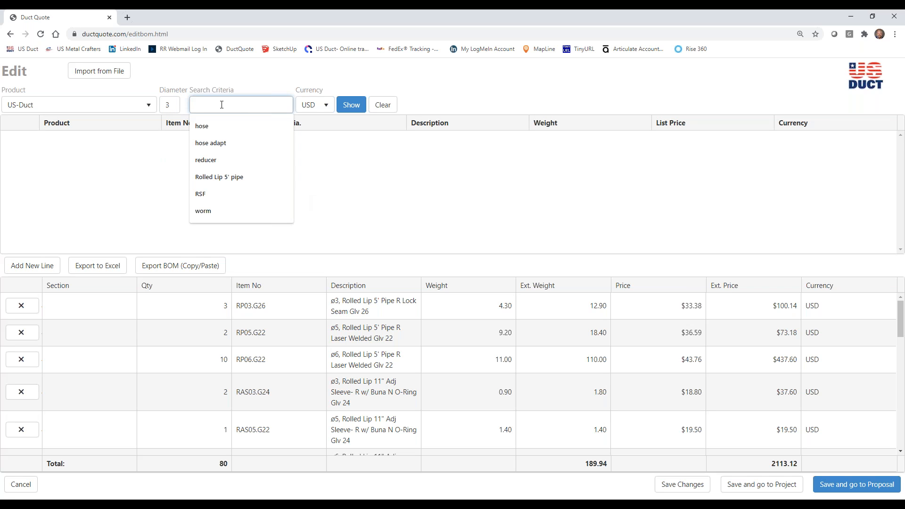
text(hose)
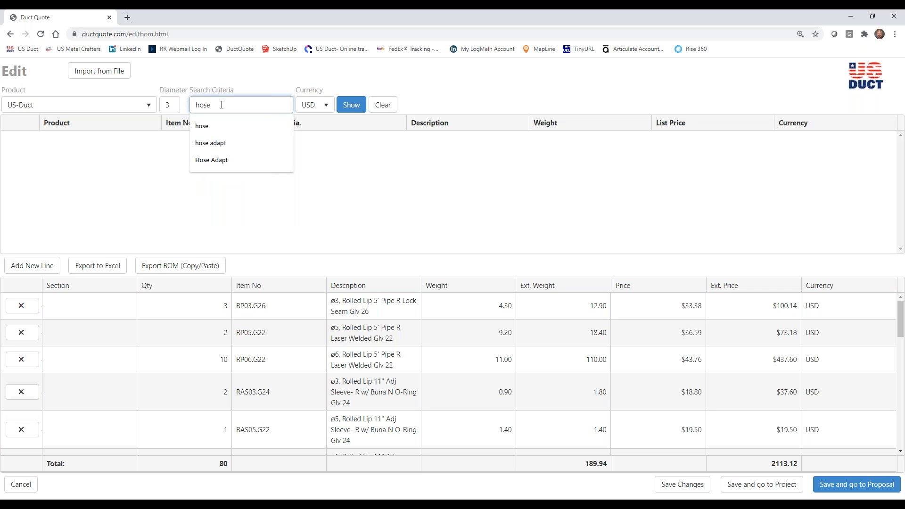
click(204, 132)
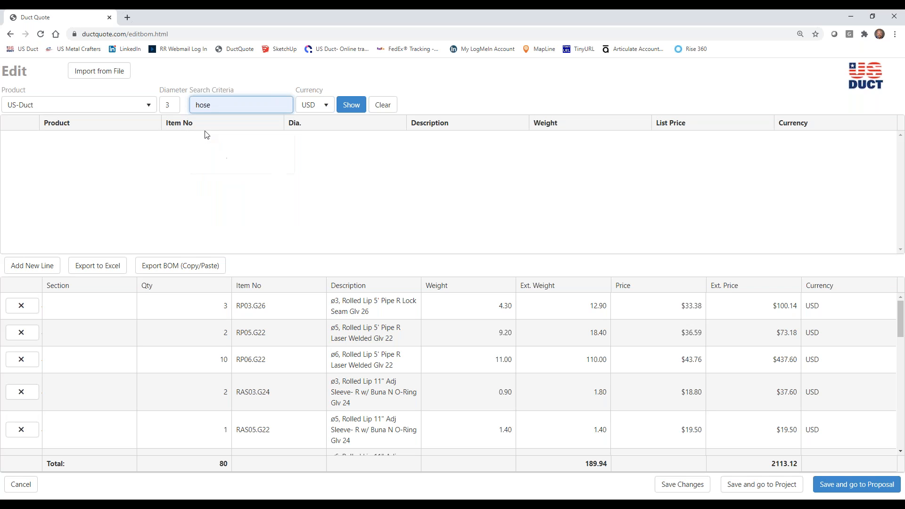
click(351, 105)
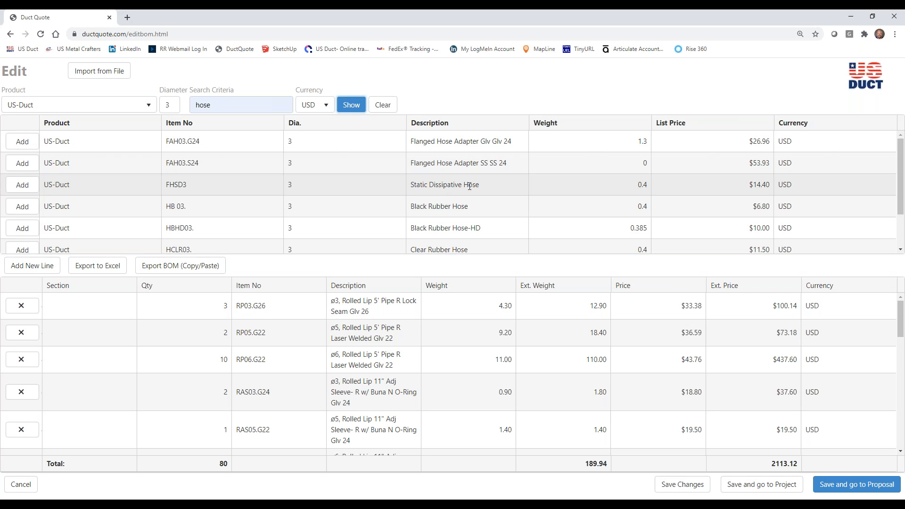
- Add the Static Dissipative Hose FHSD3 to the bill of materials and set its quantity to 5
click(26, 186)
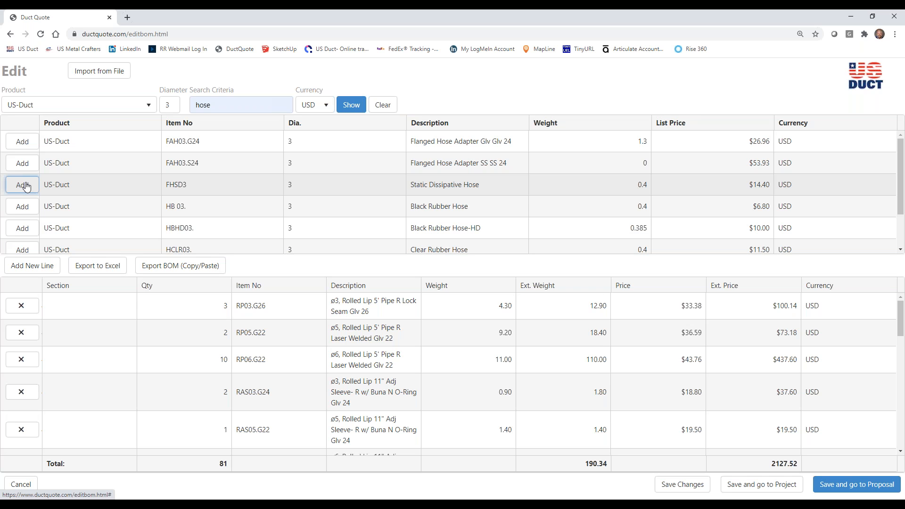
scroll(361, 363, down, 5)
scroll(361, 363, down, 3)
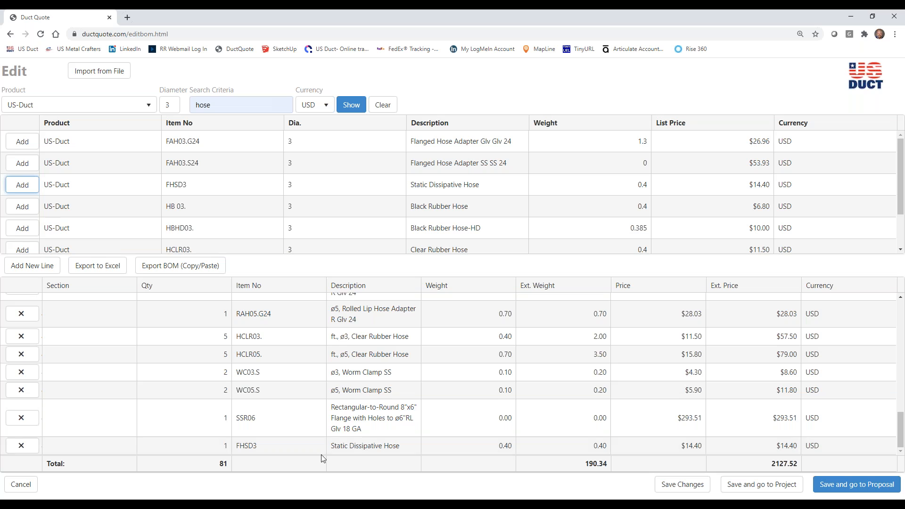
click(173, 448)
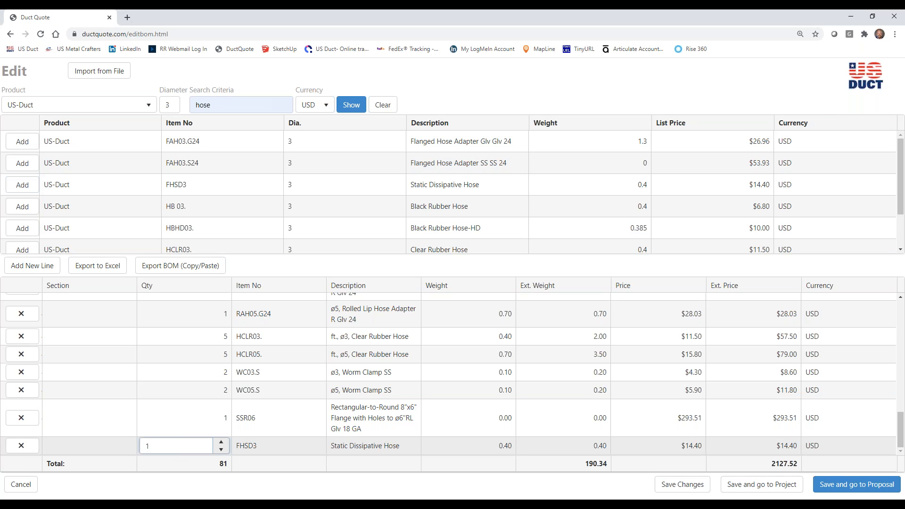
double_click(195, 445)
text(5)
key(Return)
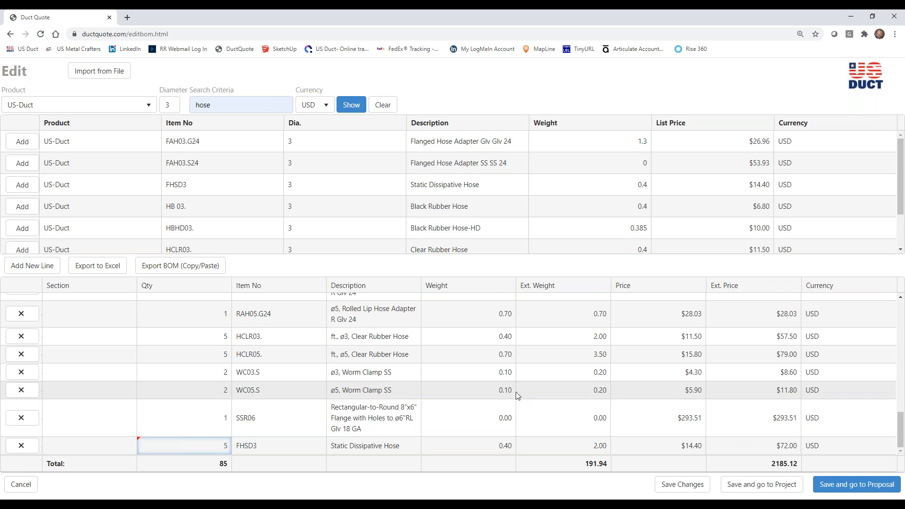
- Delete the ø3 Clear Rubber Hose line, item HCLR03., from the bill of materials
scroll(436, 361, up, 1)
scroll(436, 361, up, 5)
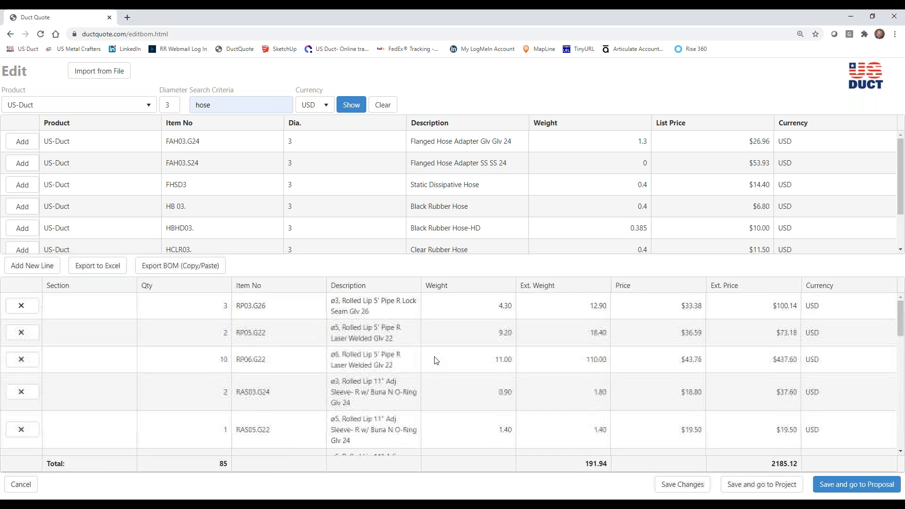
scroll(434, 359, down, 6)
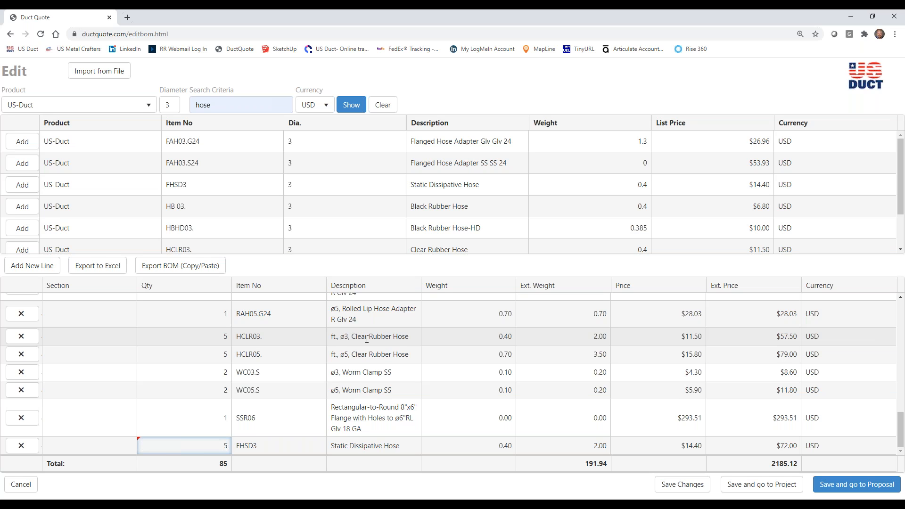
click(22, 338)
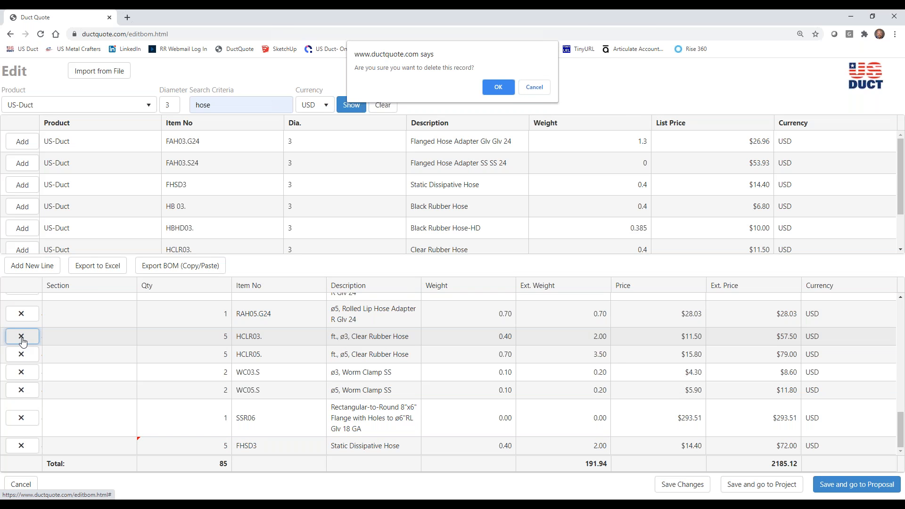
click(498, 87)
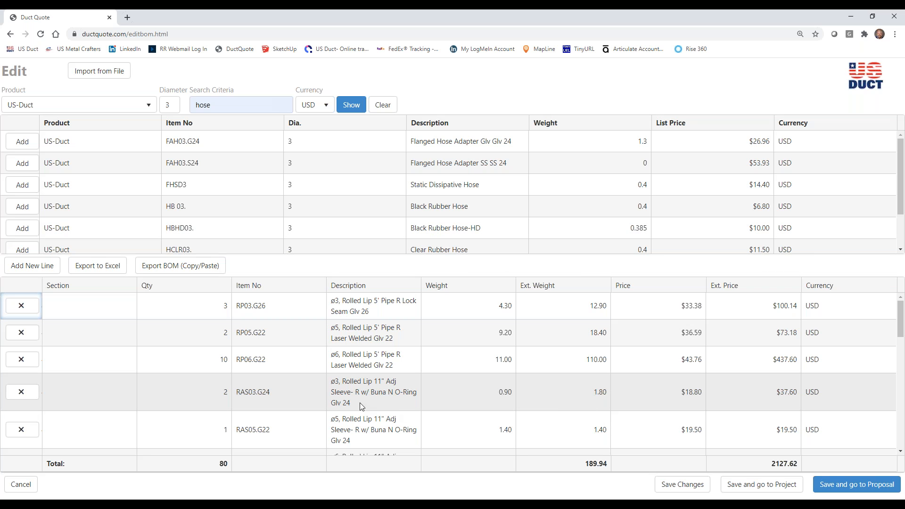
- Change the FHSD3 line's description to 3" Static Dissipative Hose
scroll(383, 397, down, 1)
scroll(384, 397, down, 5)
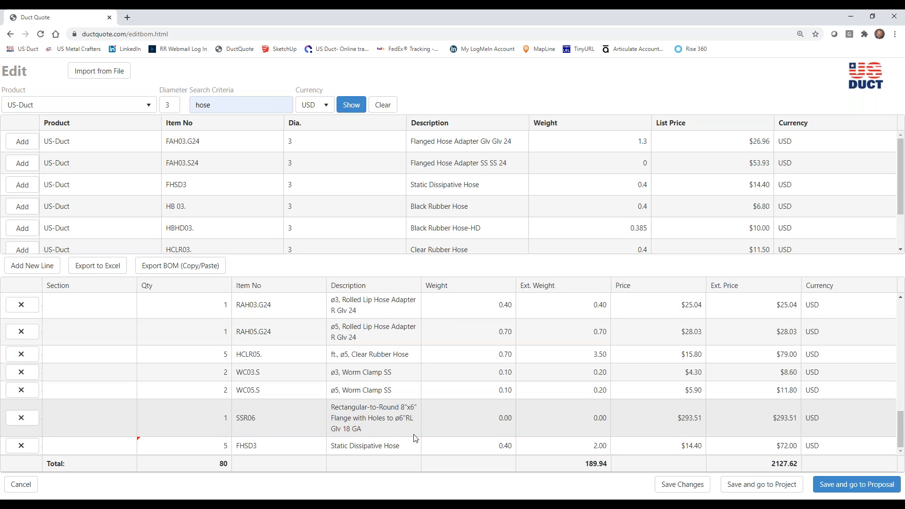
double_click(332, 446)
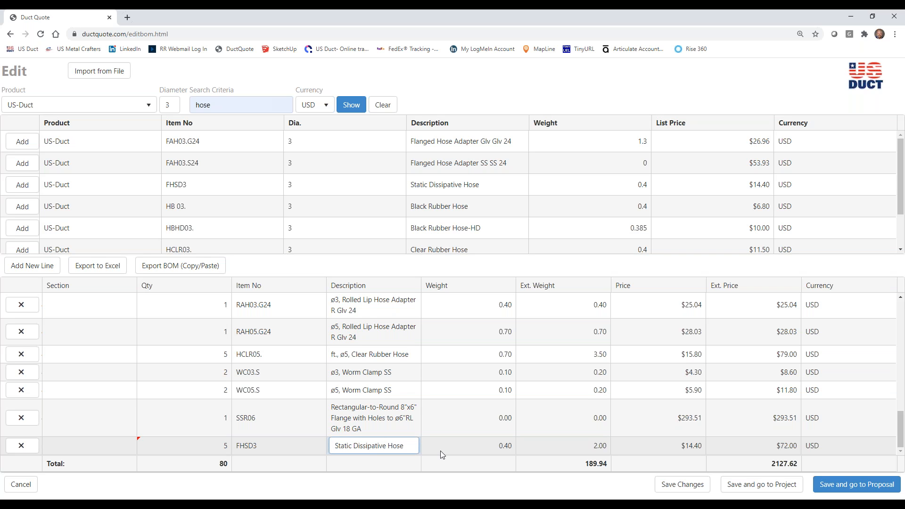
key(Home)
text(3")
- Save the bill of materials changes and return to the project
click(691, 488)
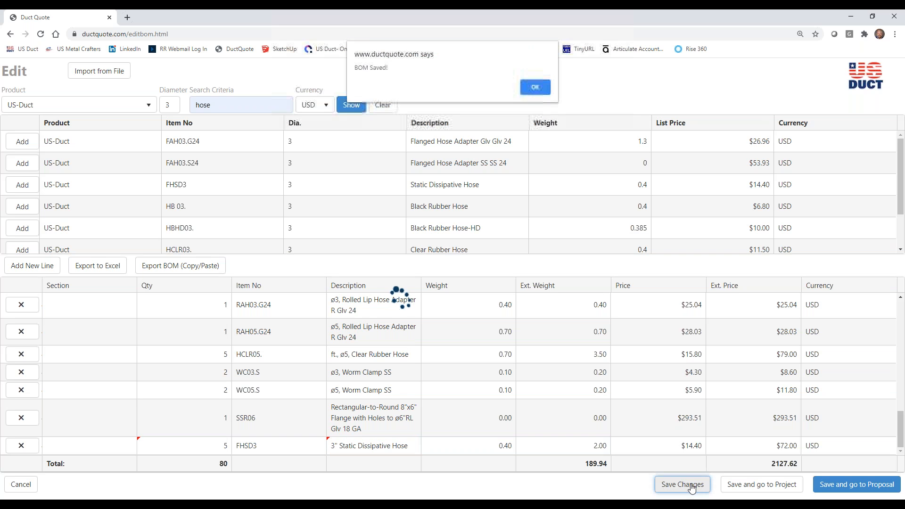
click(538, 86)
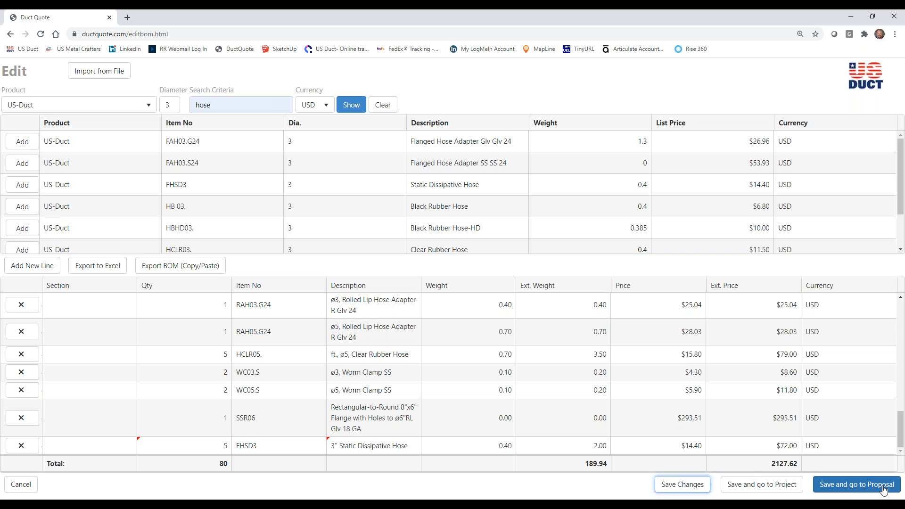
click(762, 484)
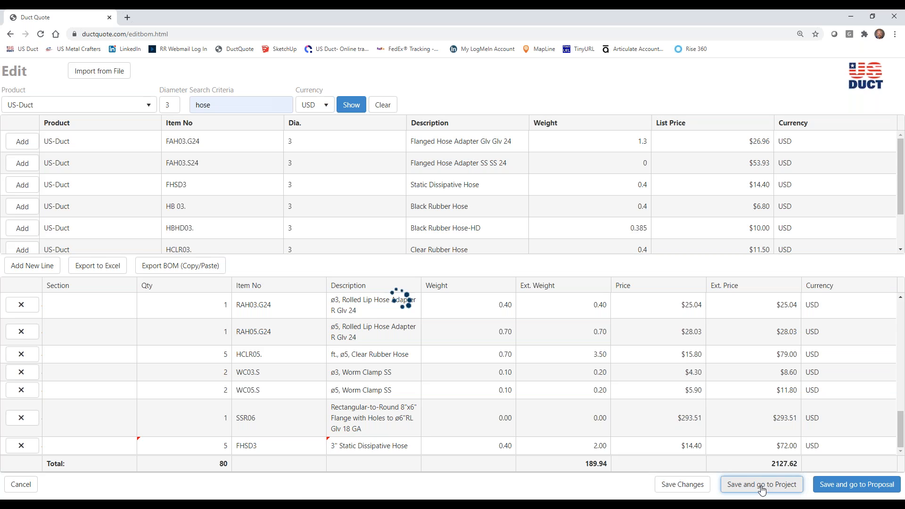